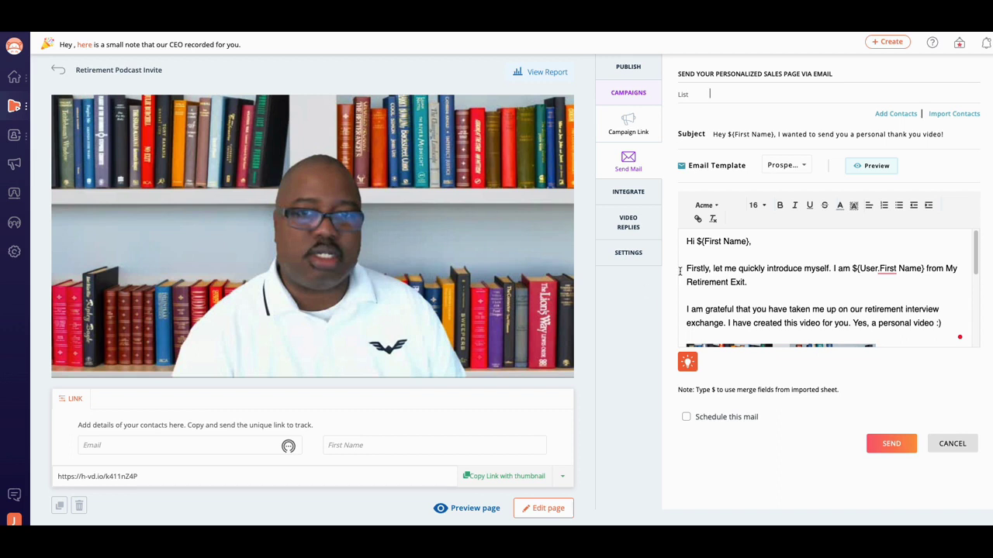
scroll(707, 308, "down", 1)
scroll(707, 308, "up", 1)
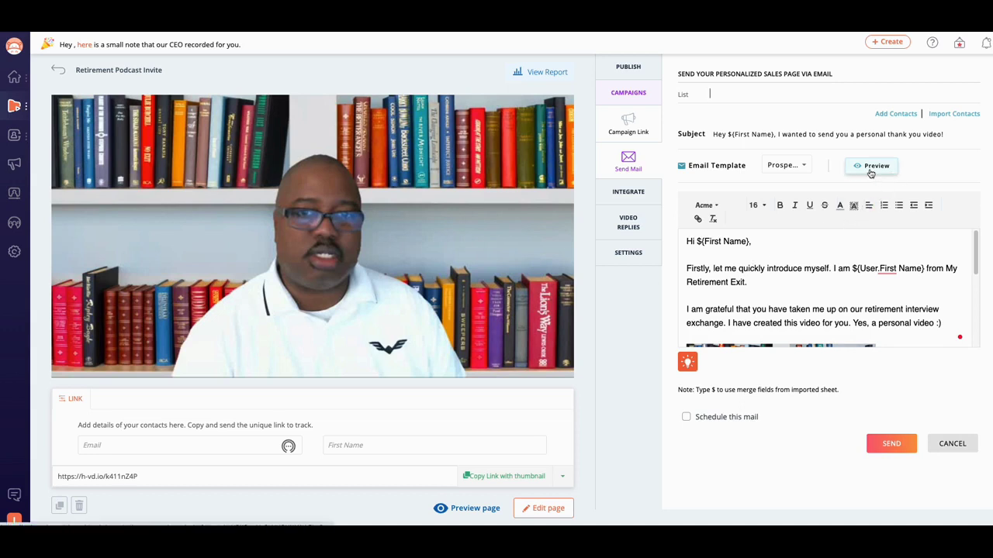
left_click(771, 249)
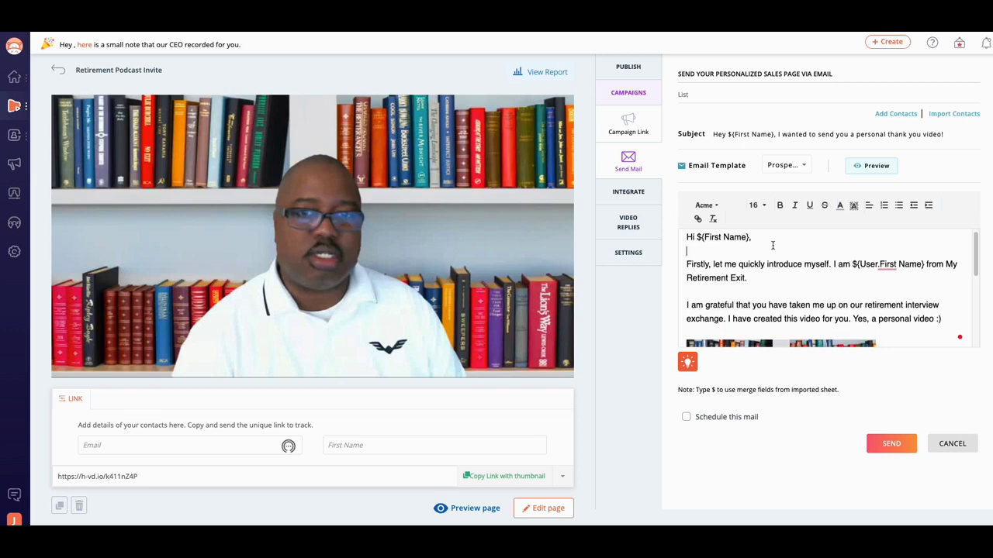
scroll(773, 245, "down", 1)
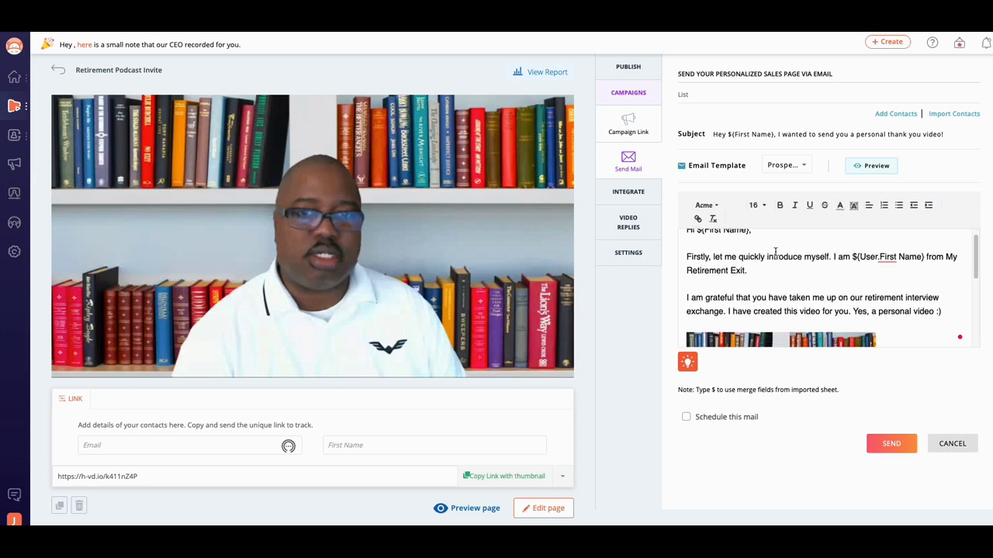
scroll(774, 246, "up", 1)
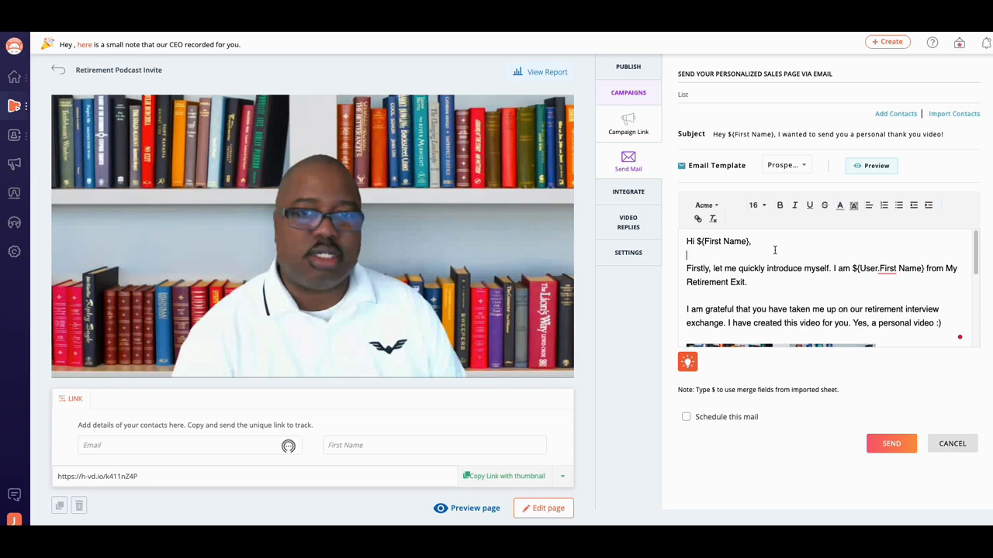
scroll(775, 253, "down", 1)
scroll(782, 270, "down", 1)
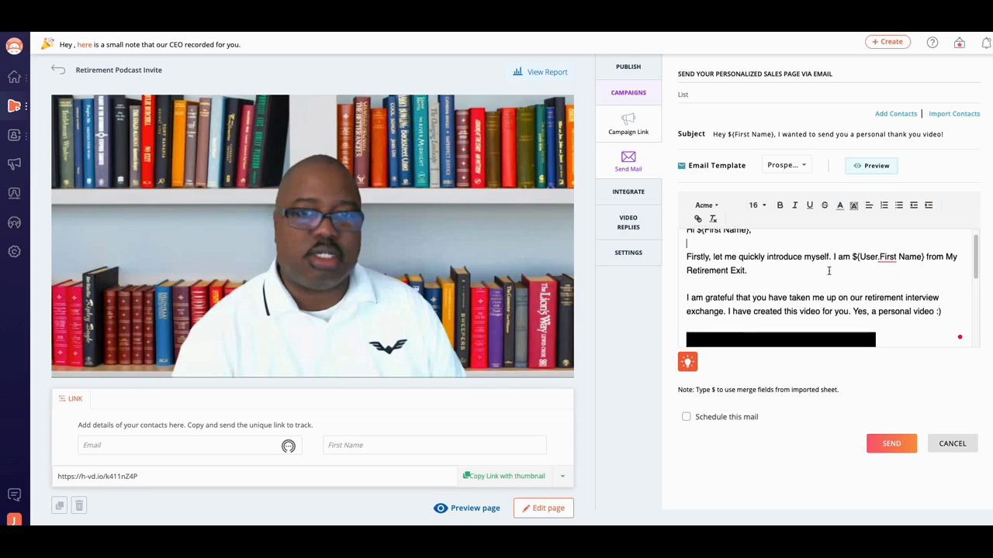
scroll(791, 287, "down", 2)
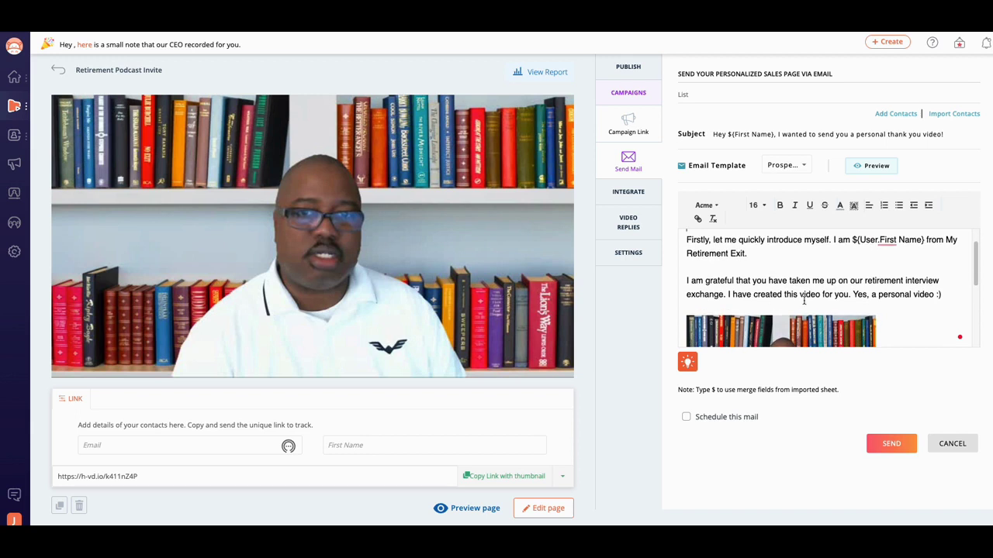
scroll(802, 302, "down", 1)
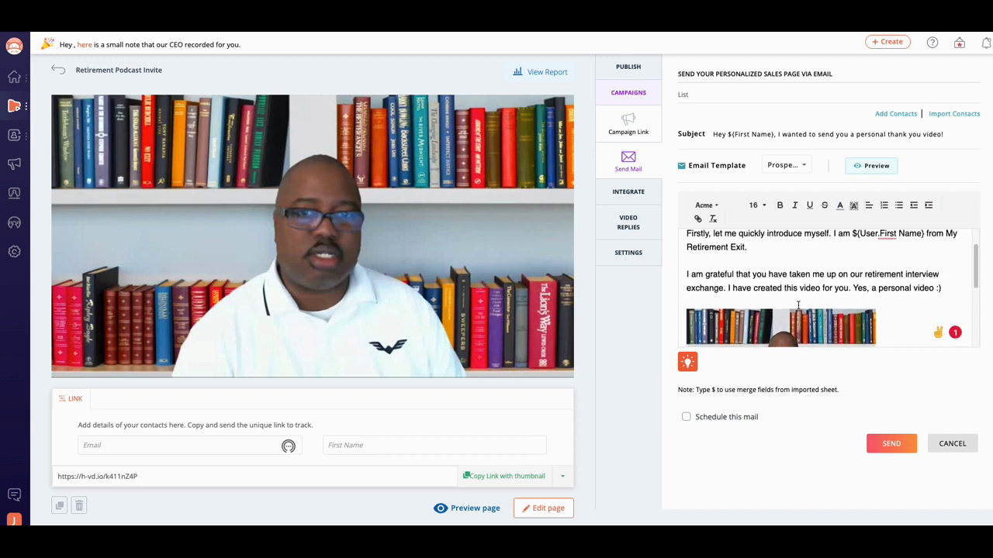
scroll(790, 305, "down", 1)
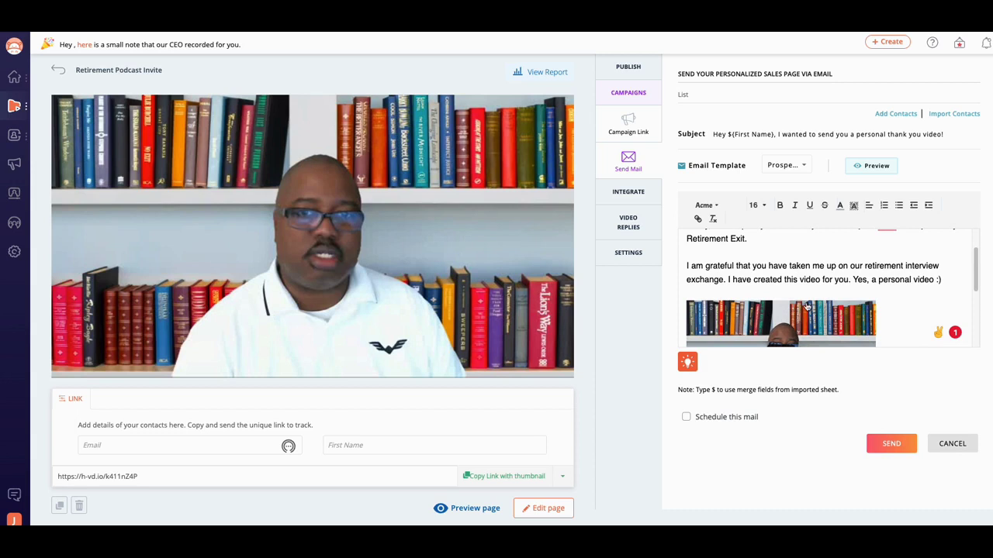
scroll(811, 300, "down", 5)
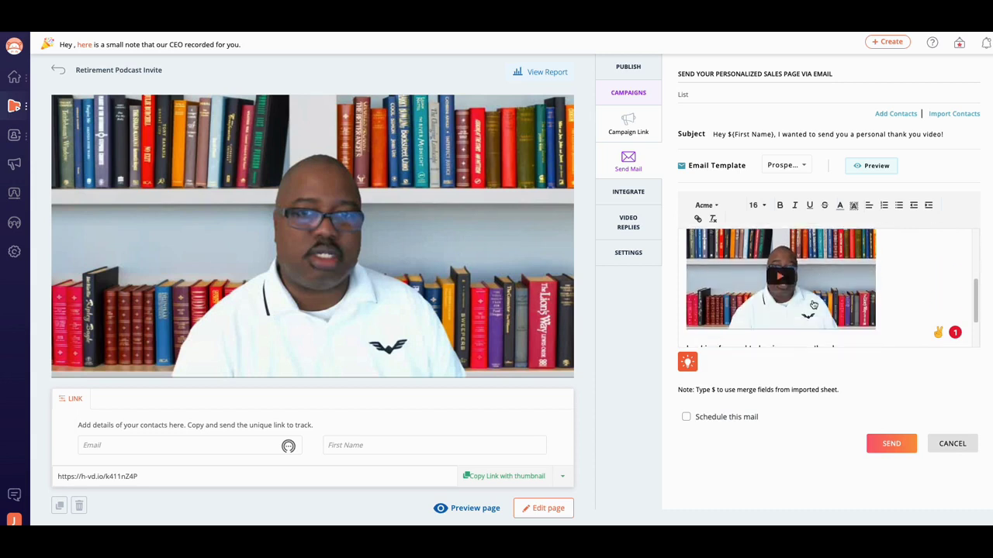
scroll(807, 308, "down", 2)
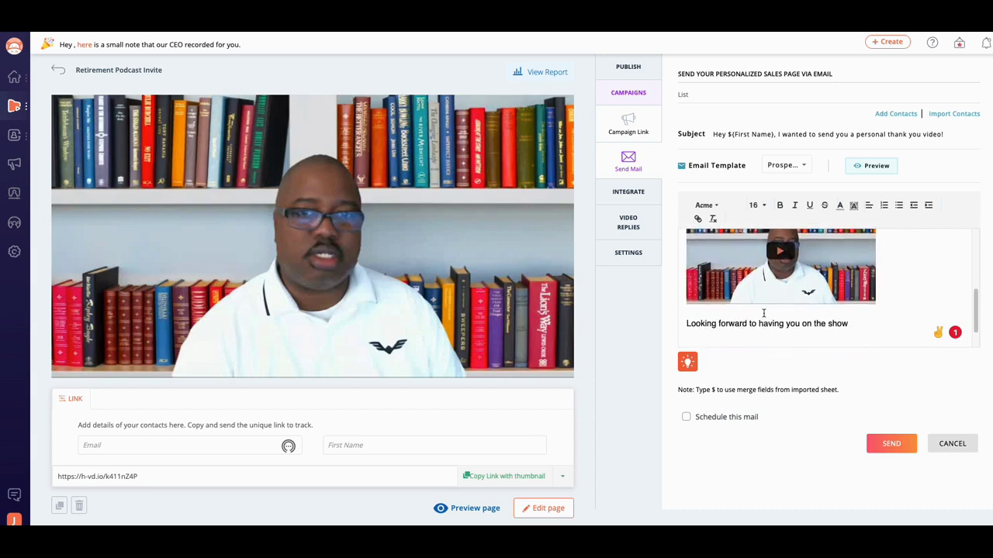
scroll(779, 299, "down", 1)
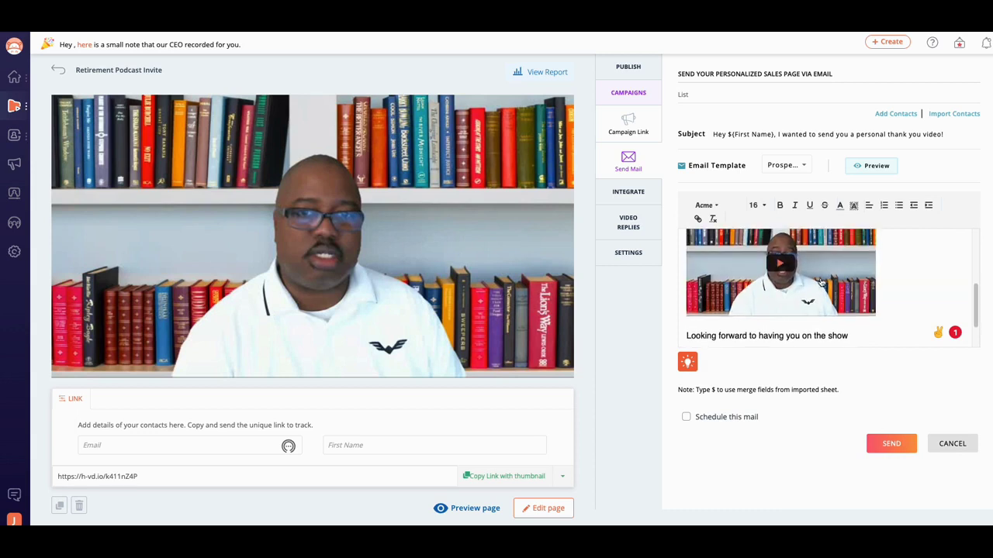
scroll(818, 278, "up", 2)
scroll(817, 282, "down", 1)
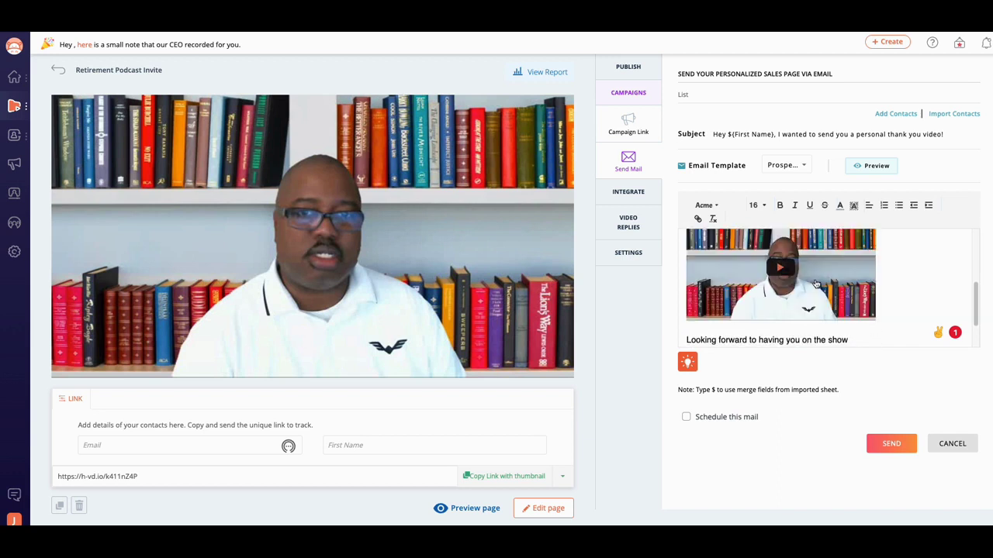
scroll(816, 283, "up", 5)
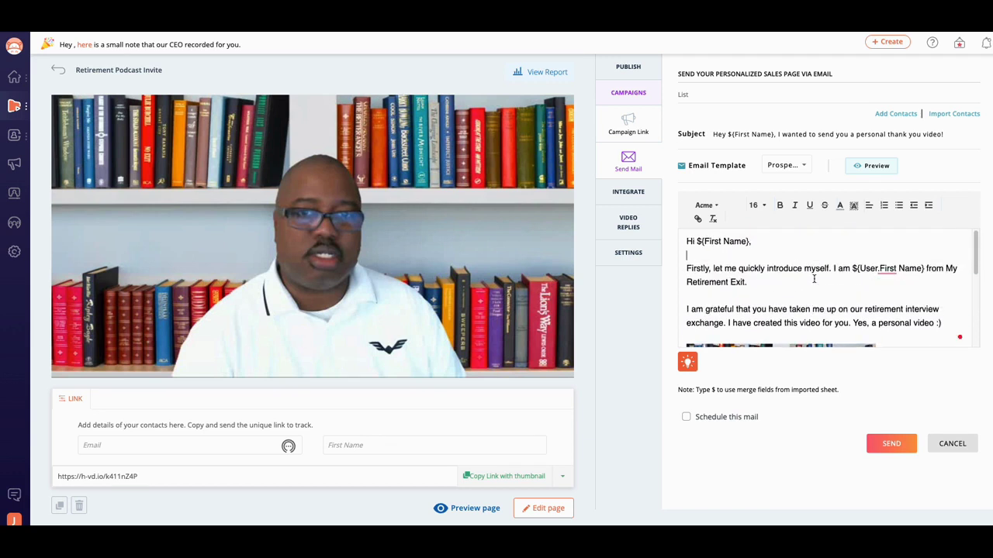
scroll(814, 280, "down", 6)
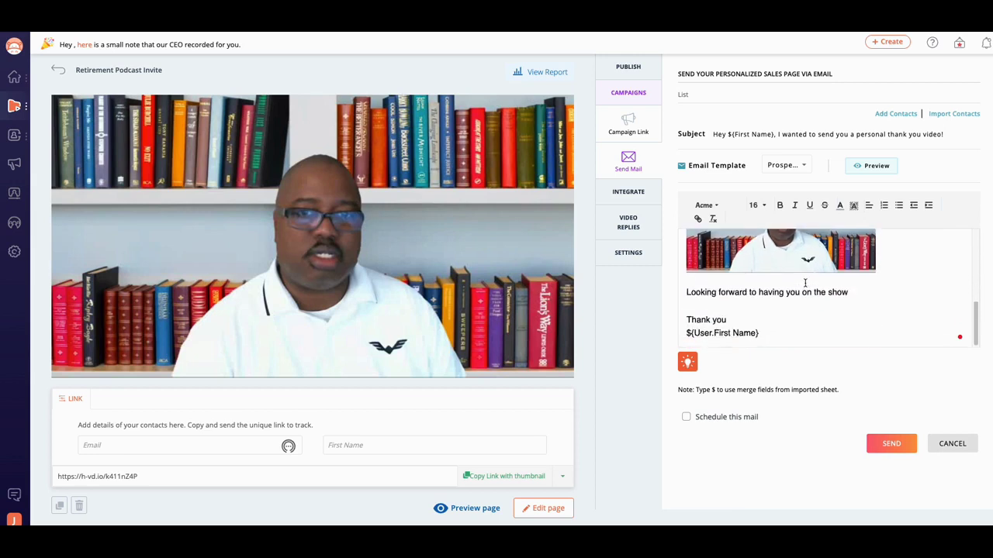
scroll(805, 283, "down", 2)
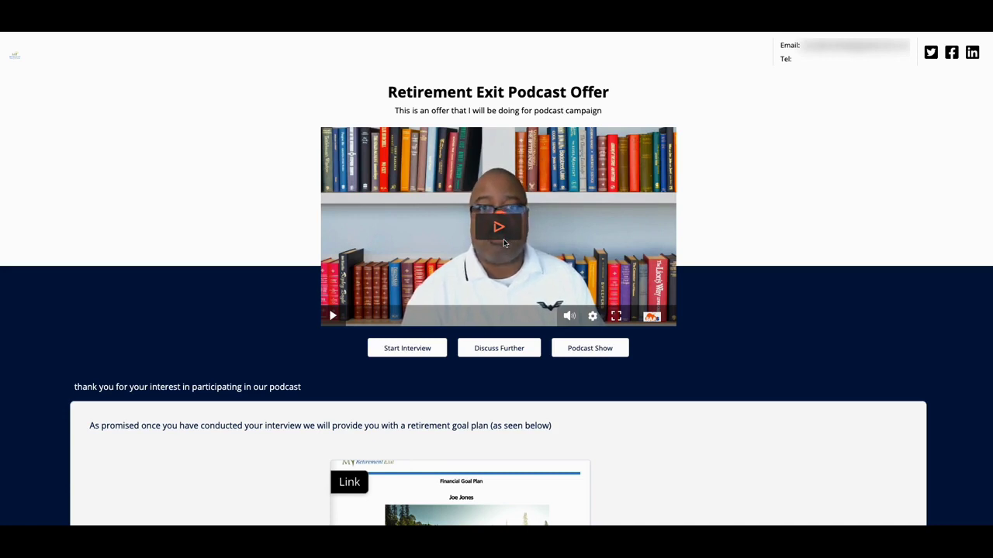
scroll(527, 253, "down", 1)
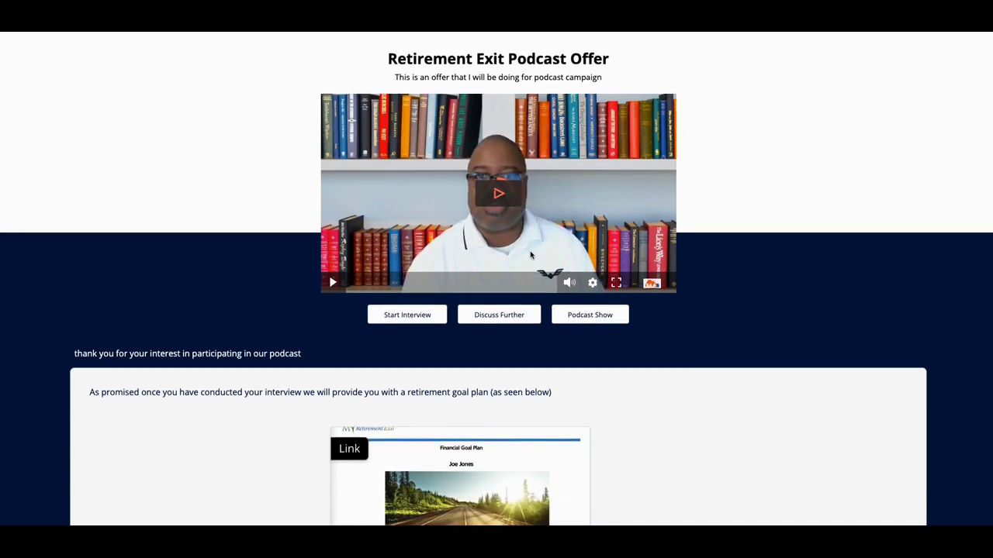
scroll(530, 254, "down", 4)
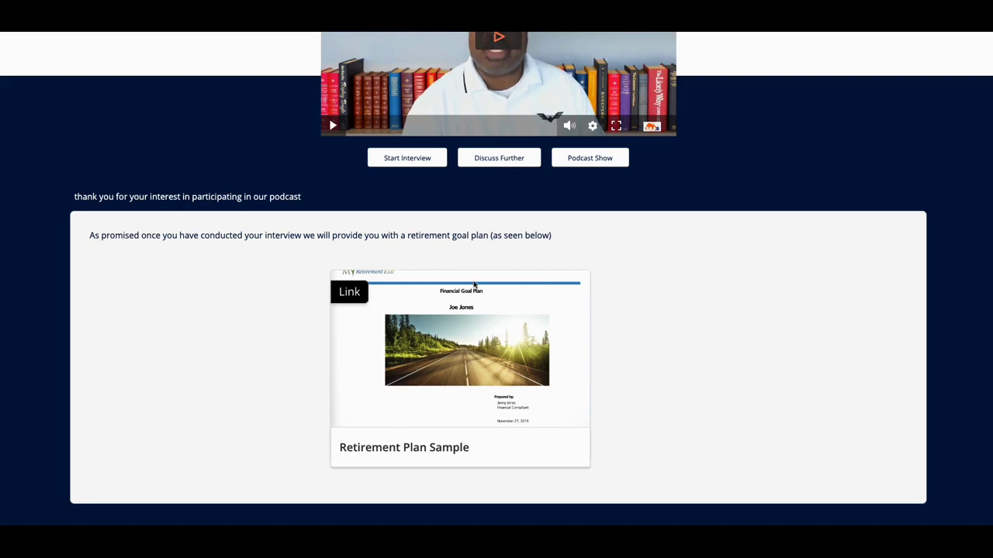
scroll(474, 285, "up", 5)
scroll(484, 386, "down", 3)
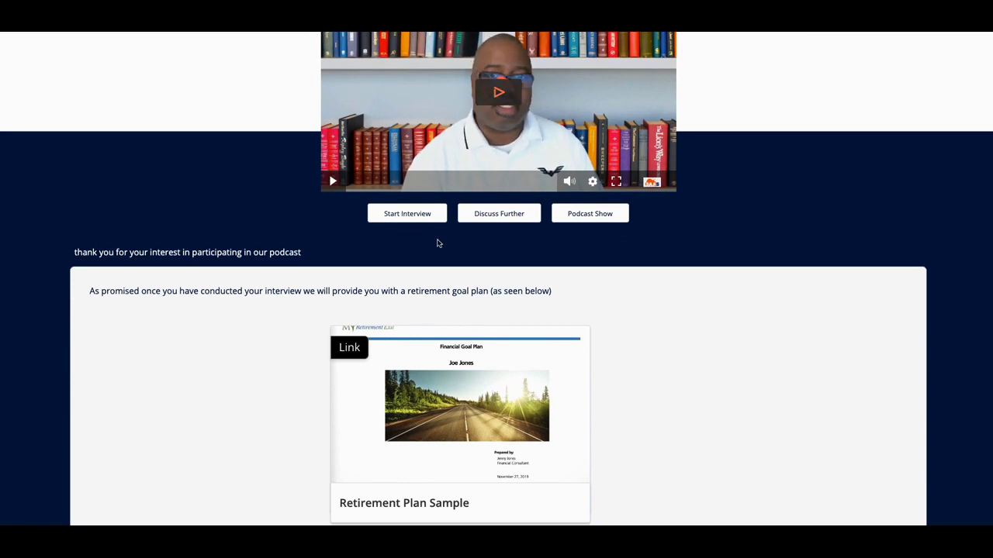
scroll(436, 244, "up", 2)
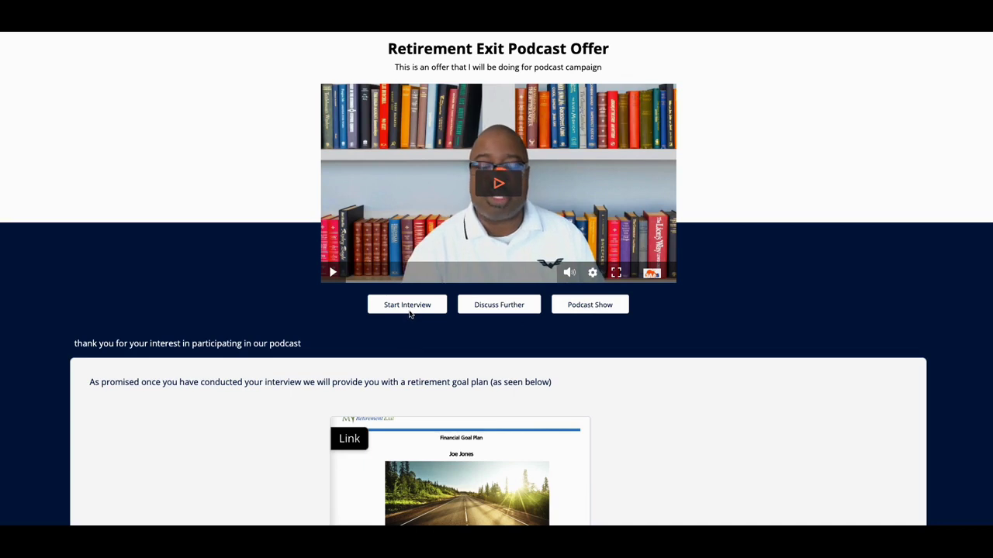
- Open the TidyCal 30 Minute Meeting calendar for August from Discuss Further, then close it
left_click(494, 308)
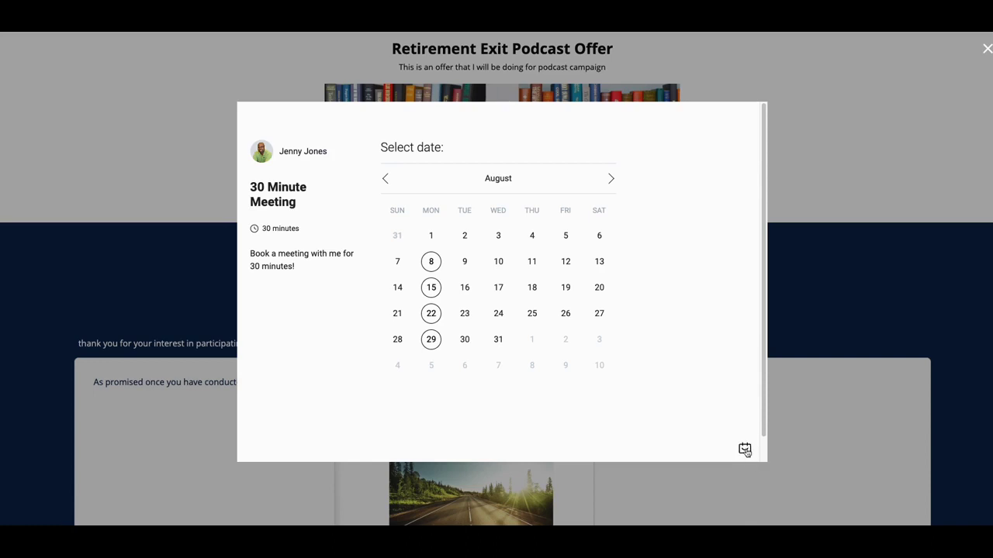
left_click(985, 52)
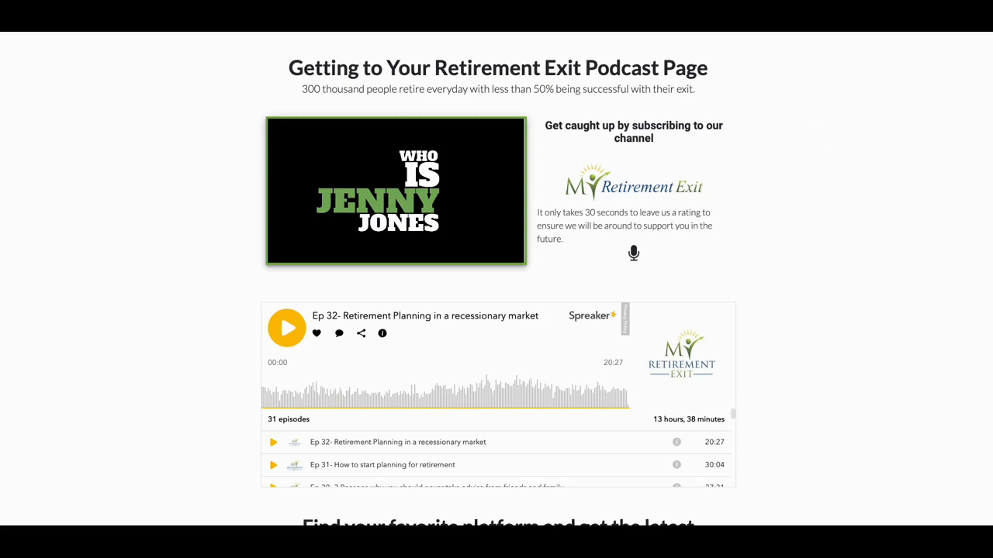
key("alt+Left")
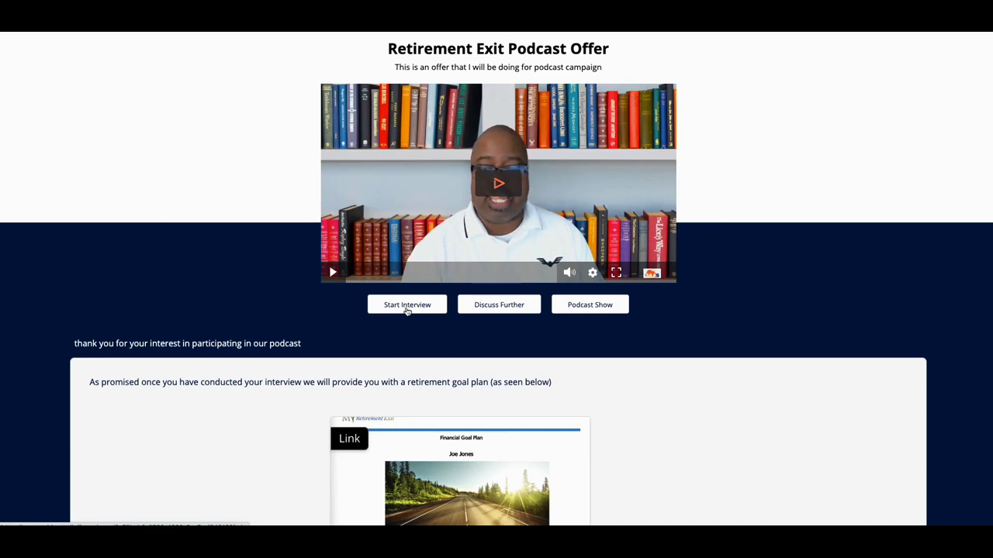
scroll(407, 310, "up", 1)
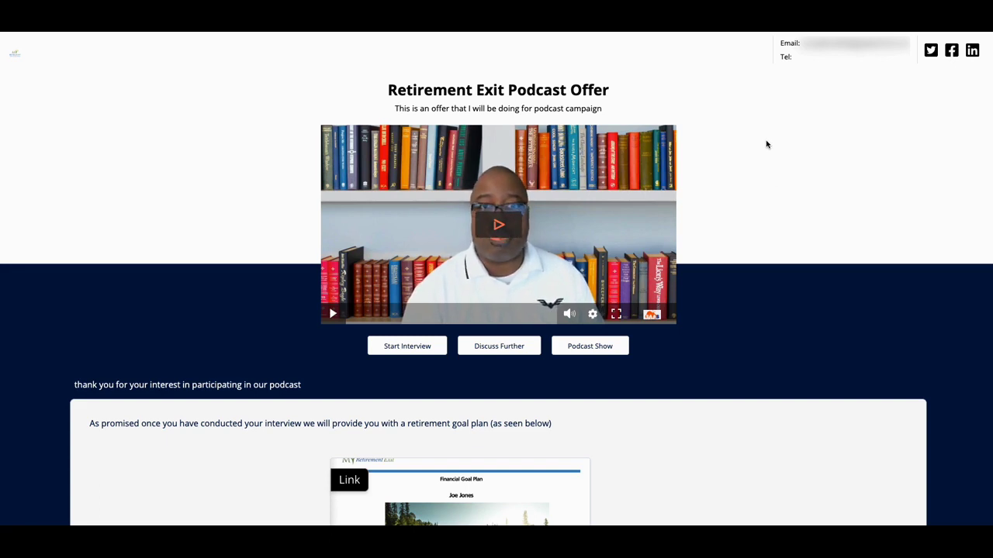
- Scroll down the Hippo Video page to the Retirement Plan Sample flipbook card
scroll(717, 161, "down", 3)
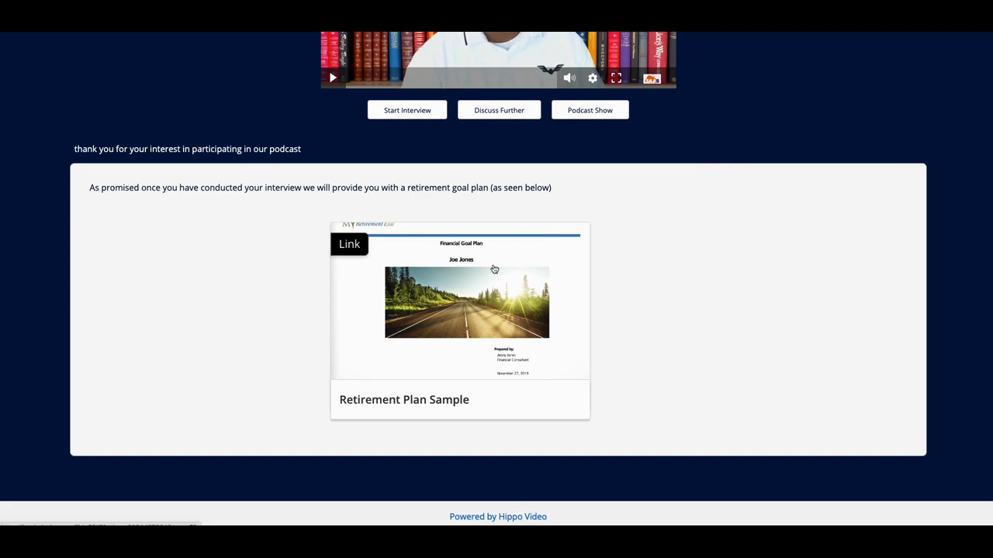
scroll(563, 260, "up", 3)
scroll(566, 246, "down", 1)
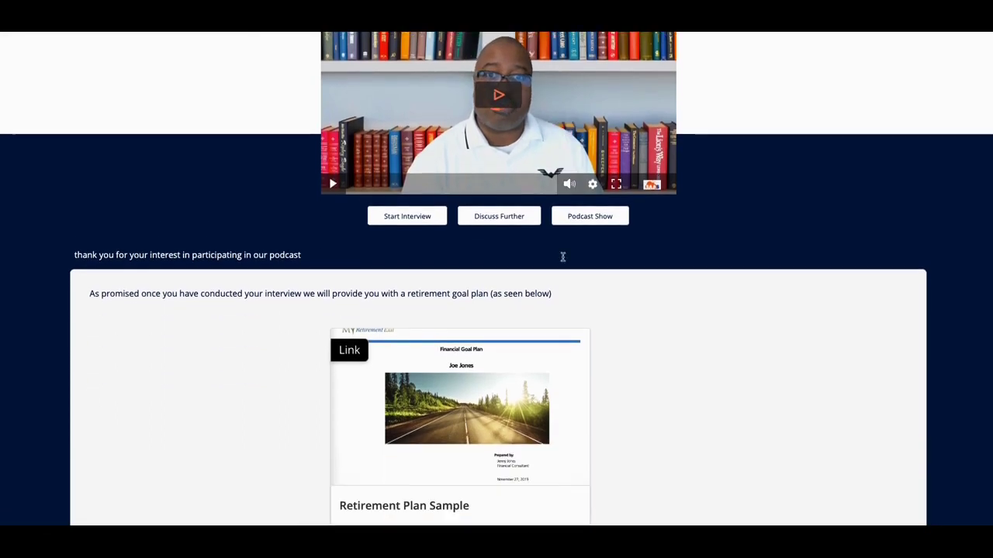
scroll(503, 361, "down", 1)
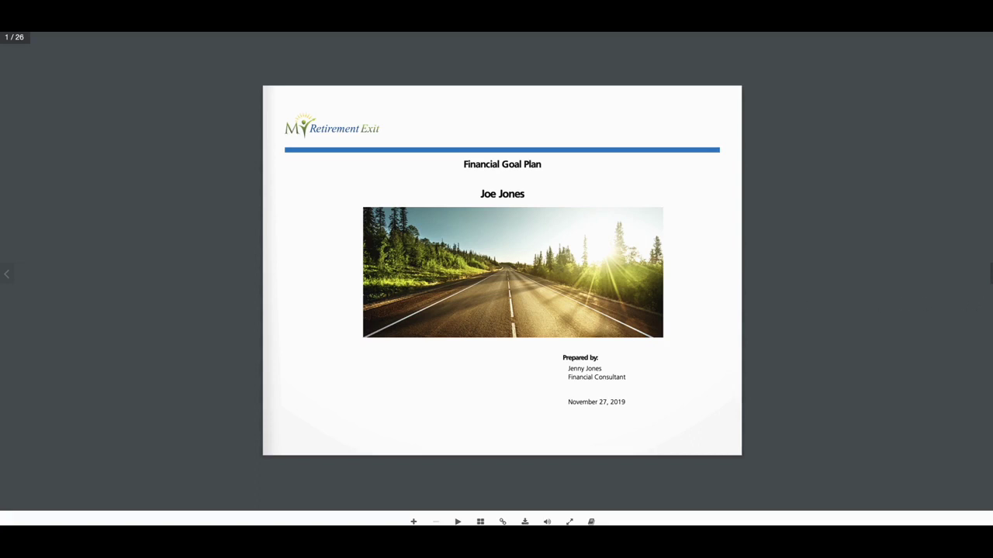
- Page the flipbook from the cover past the contents to spread 12-13, Personal Information
key("Right")
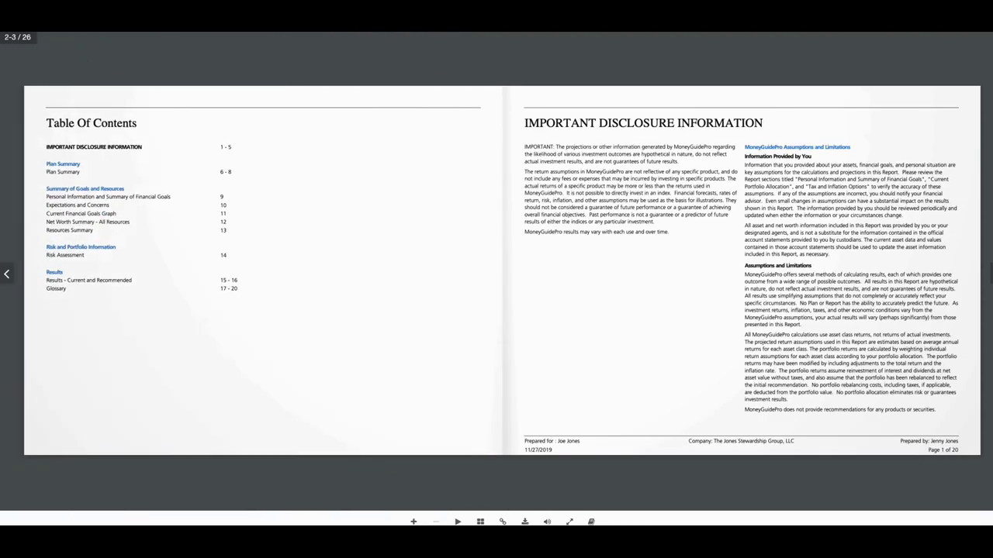
key("Right")
key("Right")
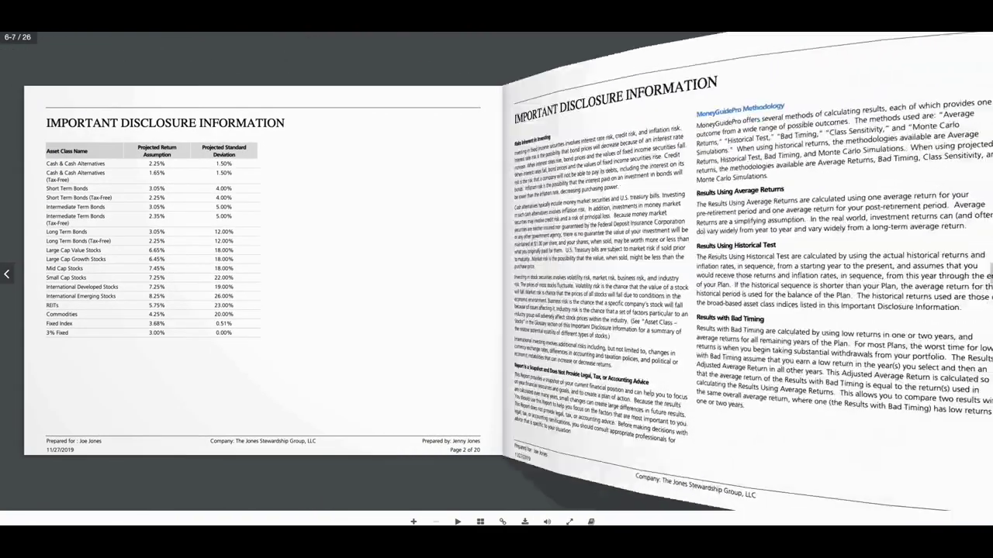
key("Right")
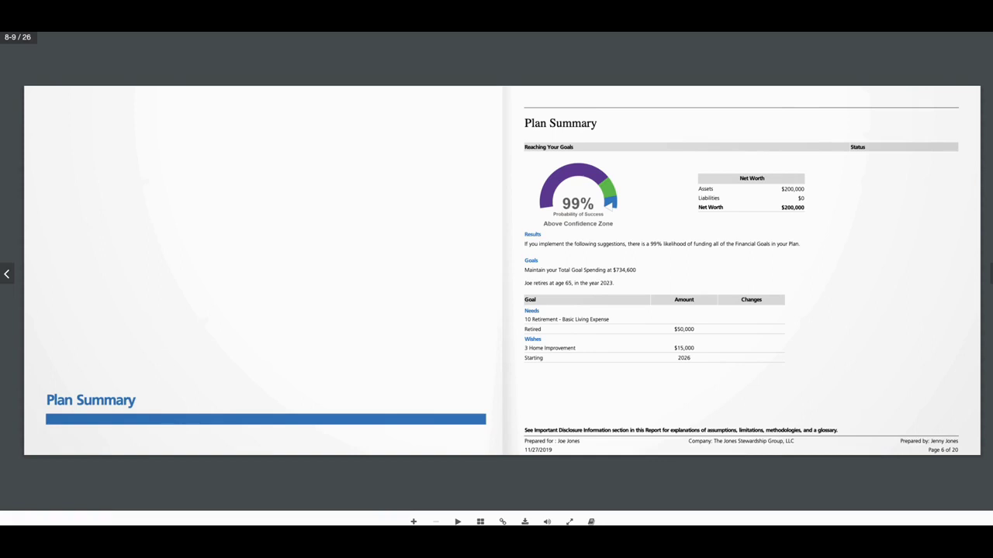
key("Right")
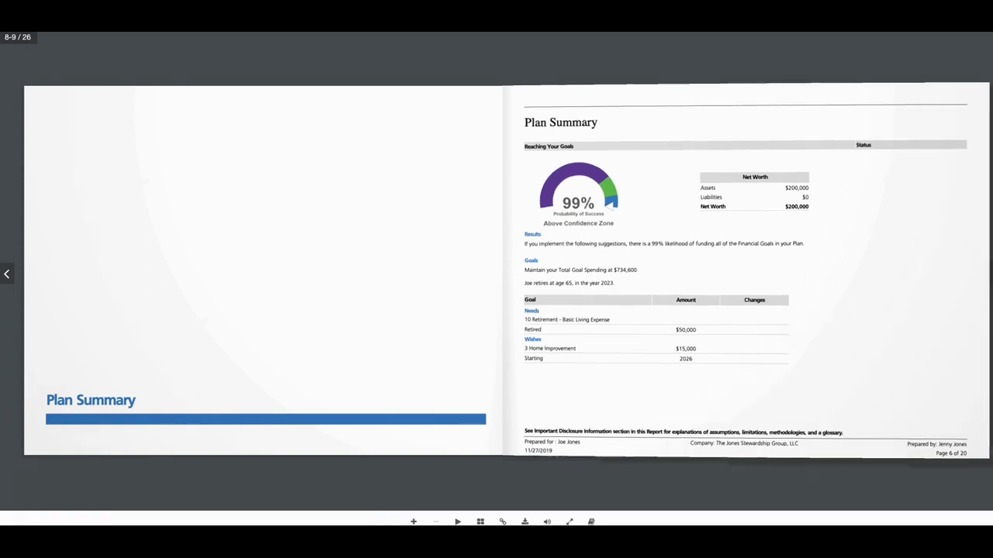
key("Right")
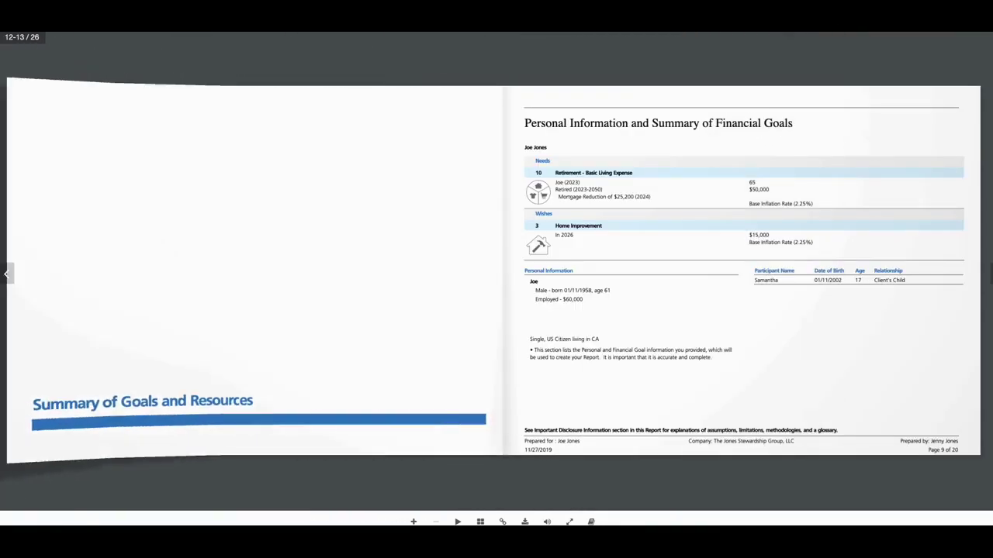